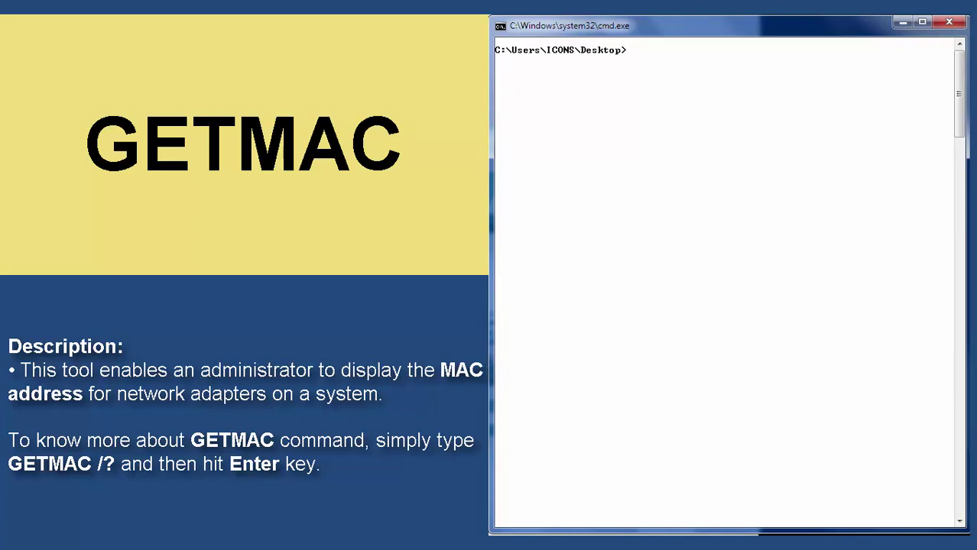
Step: Show the command-line help for GETMAC and IPCONFIG with the /? switch
type("getmac /?")
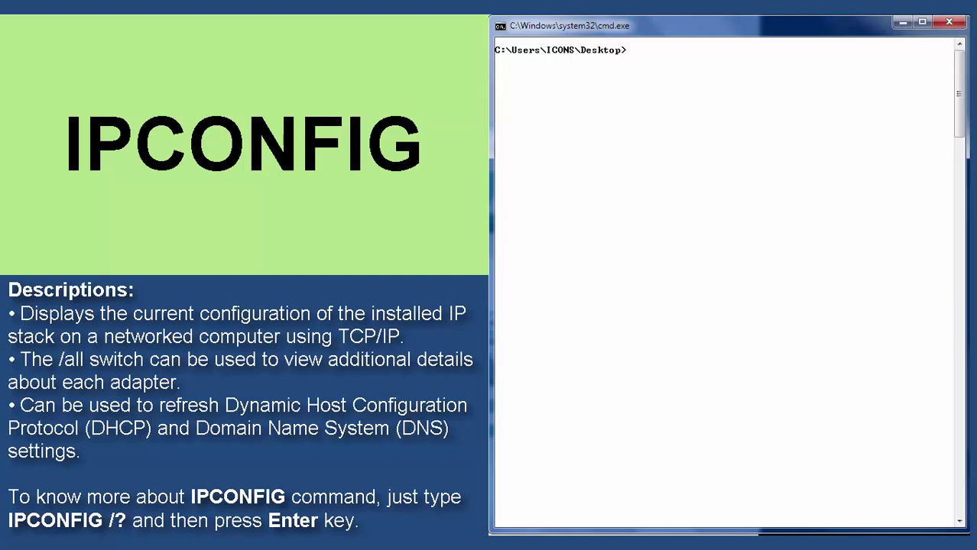
type("ipconfig /?")
key("Return")
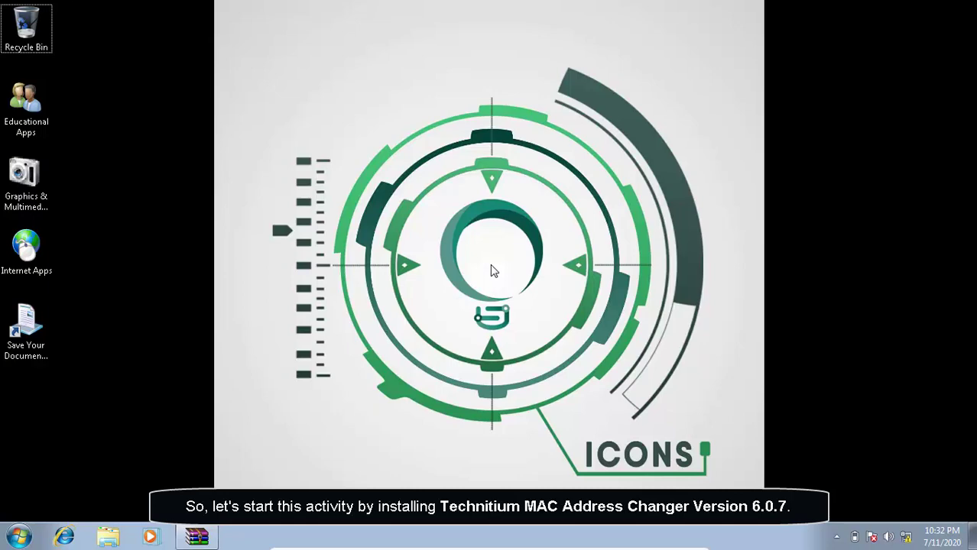
Step: Run TMACv6.0.7_Setup.exe from the ZIP archive, allow it to make changes, and proceed past the installer's welcome page
key("super+4")
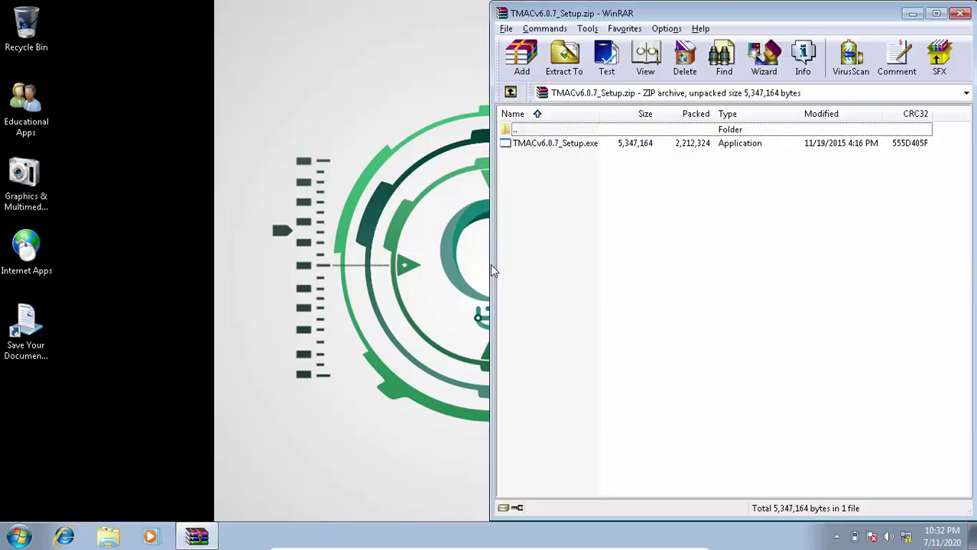
key("Down")
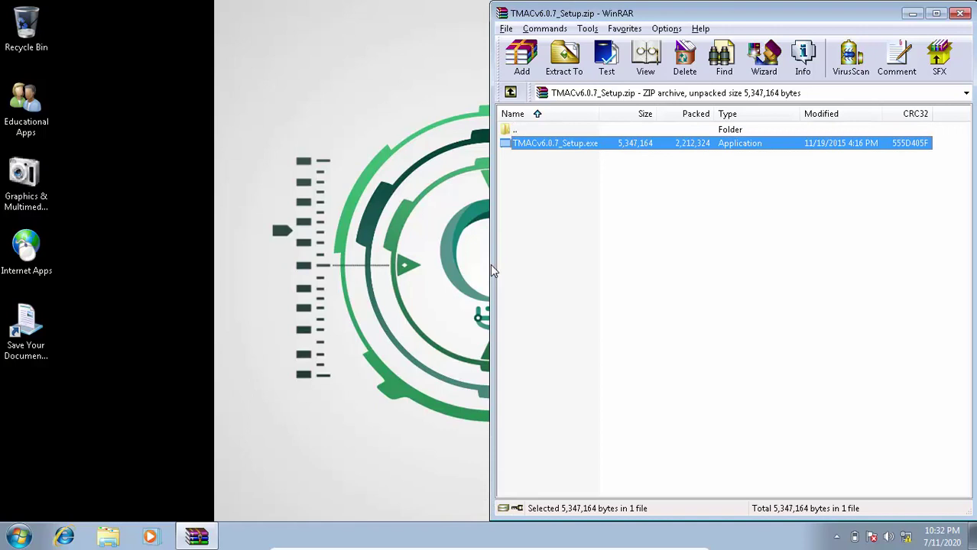
key("Return")
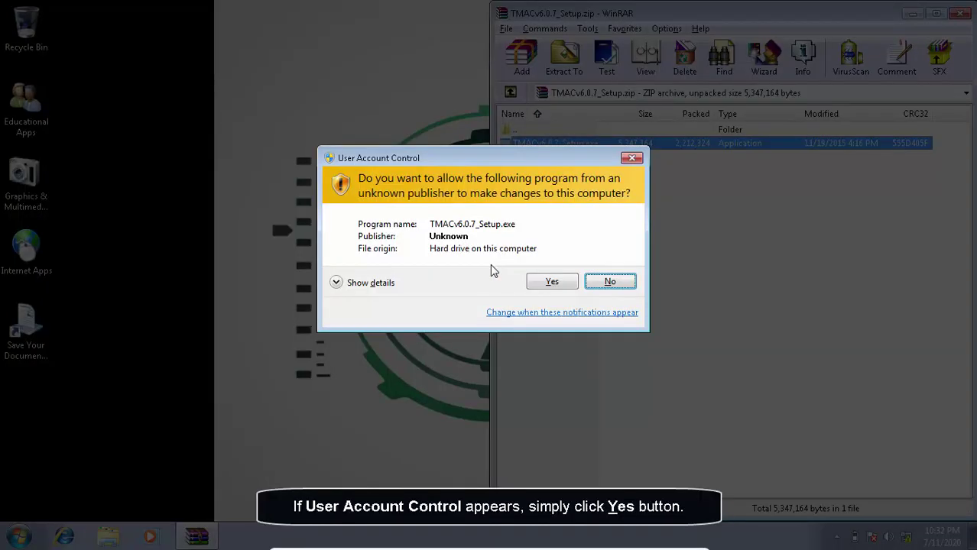
key("Left")
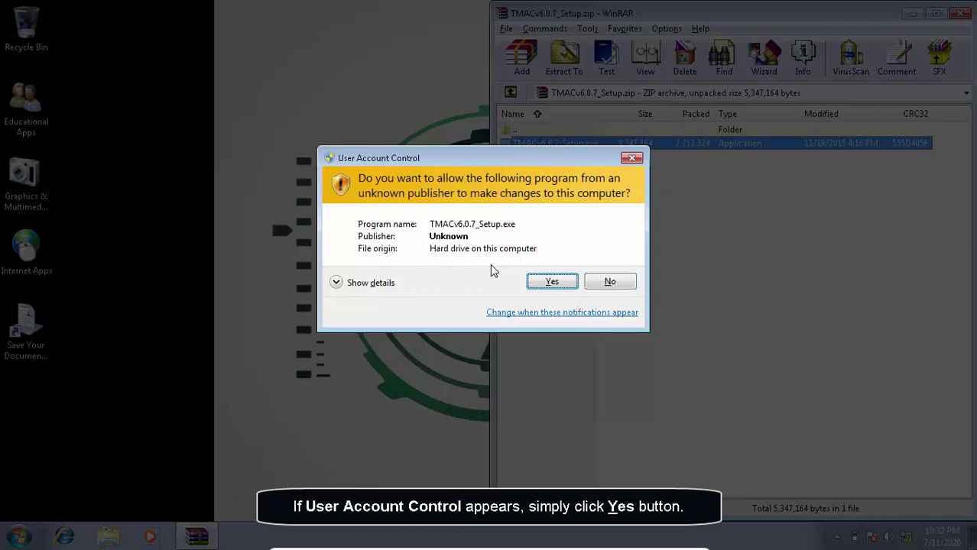
key("alt+y")
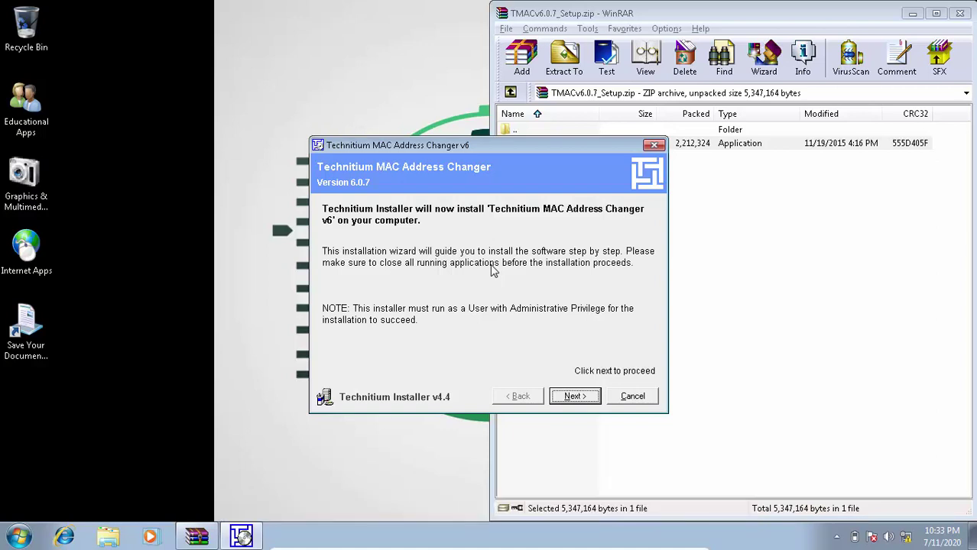
key("alt+n")
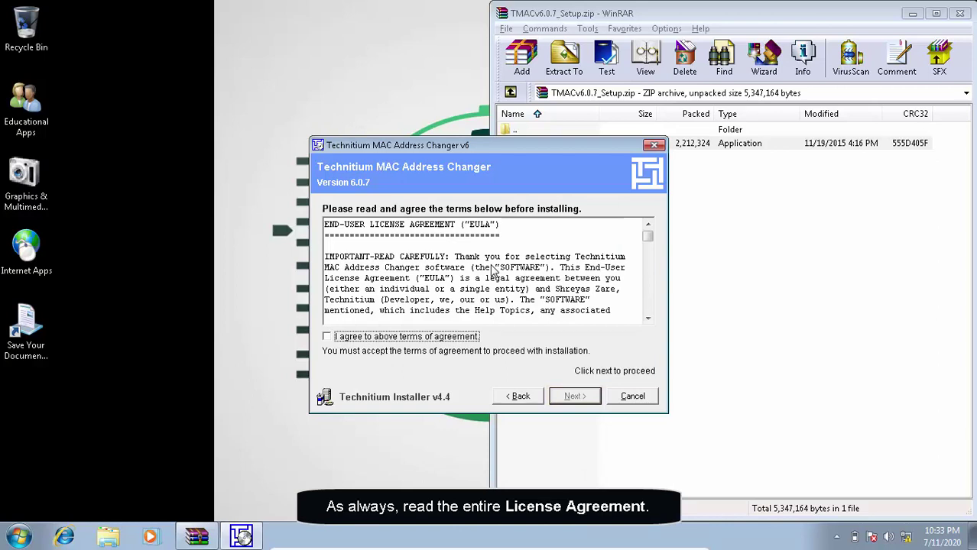
Step: Read the installer's End-User License Agreement through to its end
key("shift+Tab")
key("shift+Tab")
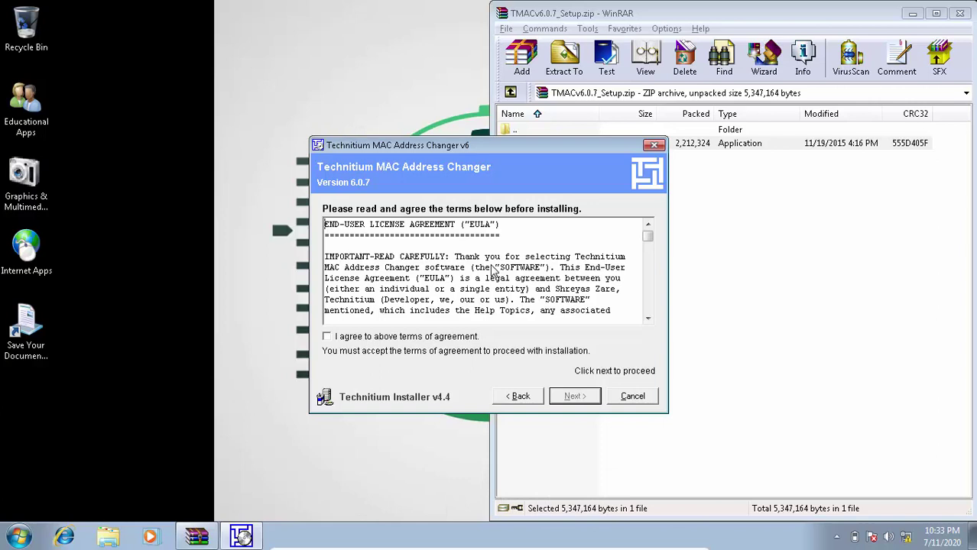
key("Page_Down")
key("Page_Down")
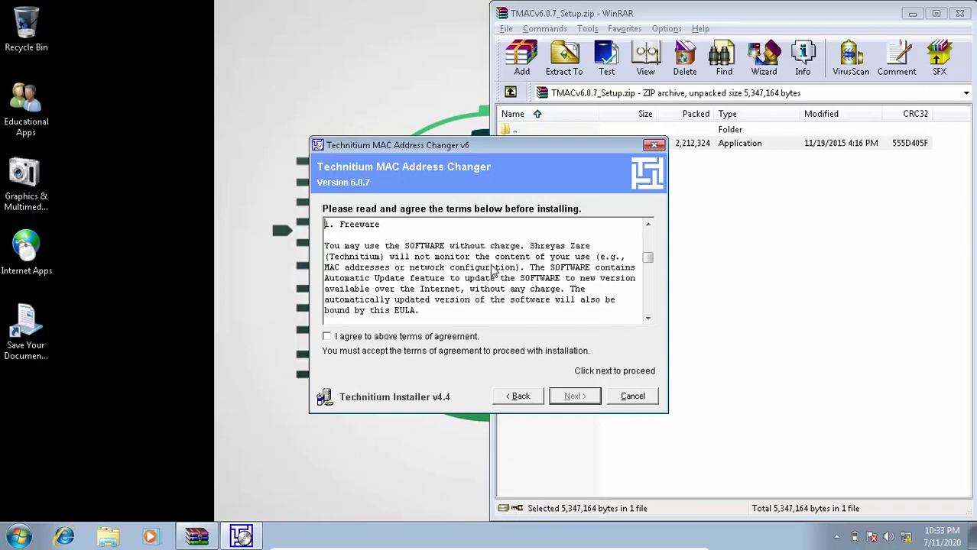
key("Page_Down")
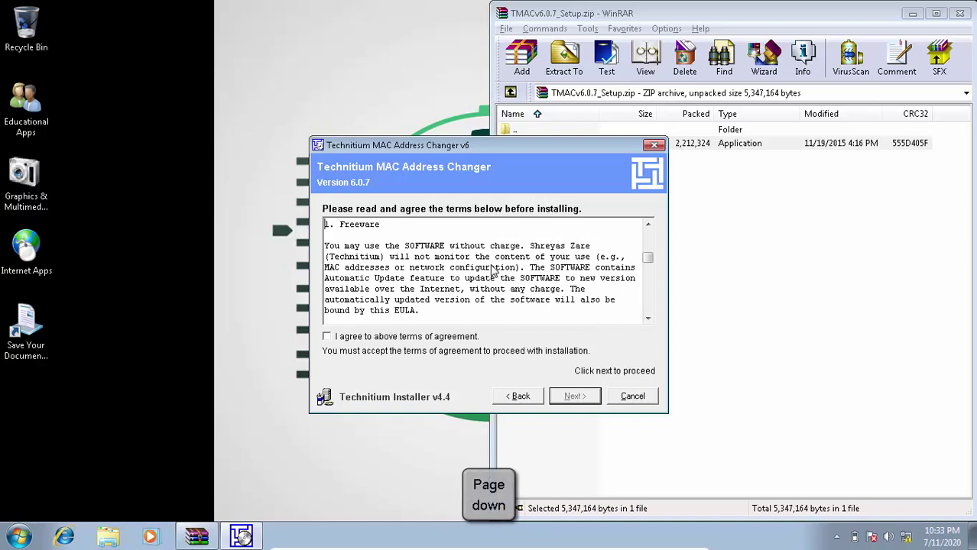
key("Page_Down")
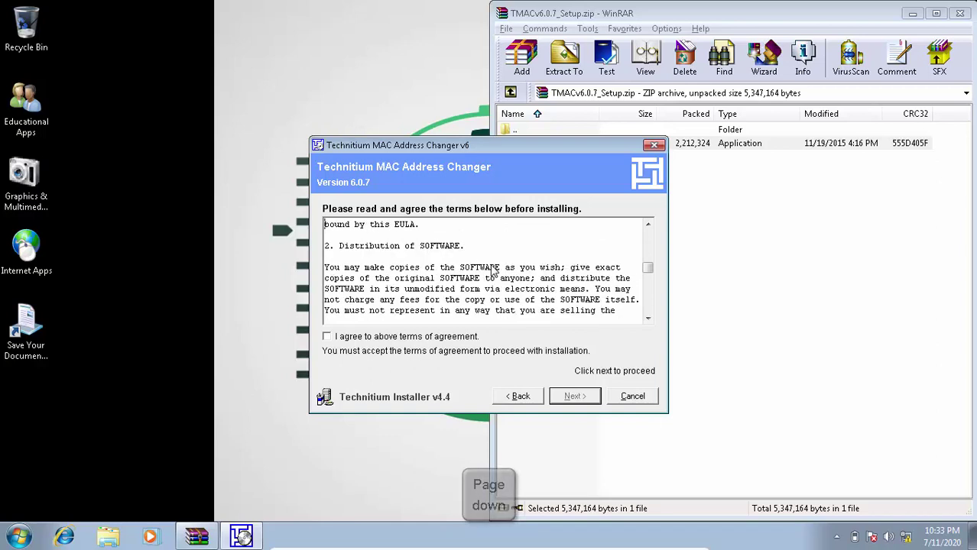
key("Page_Down")
key("Page_Down")
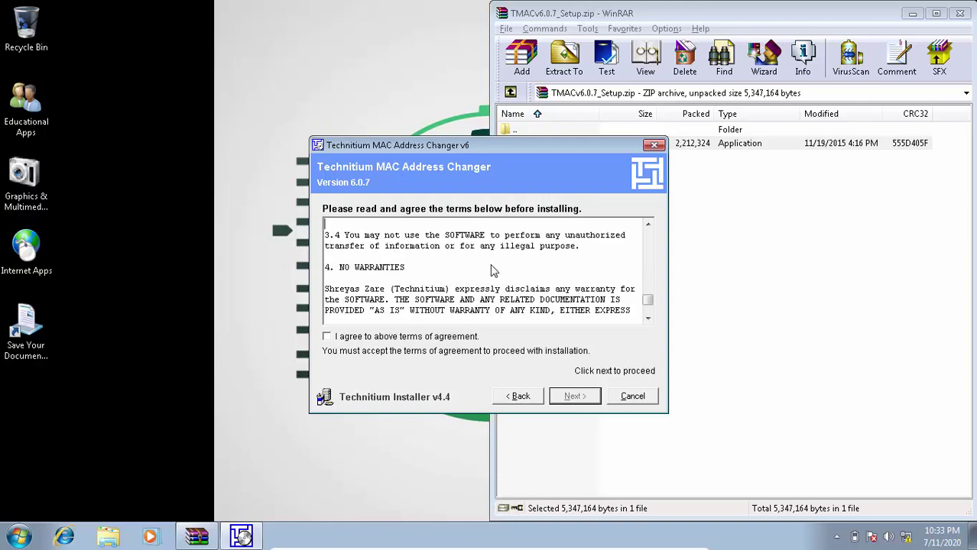
key("Page_Down")
key("Page_Down")
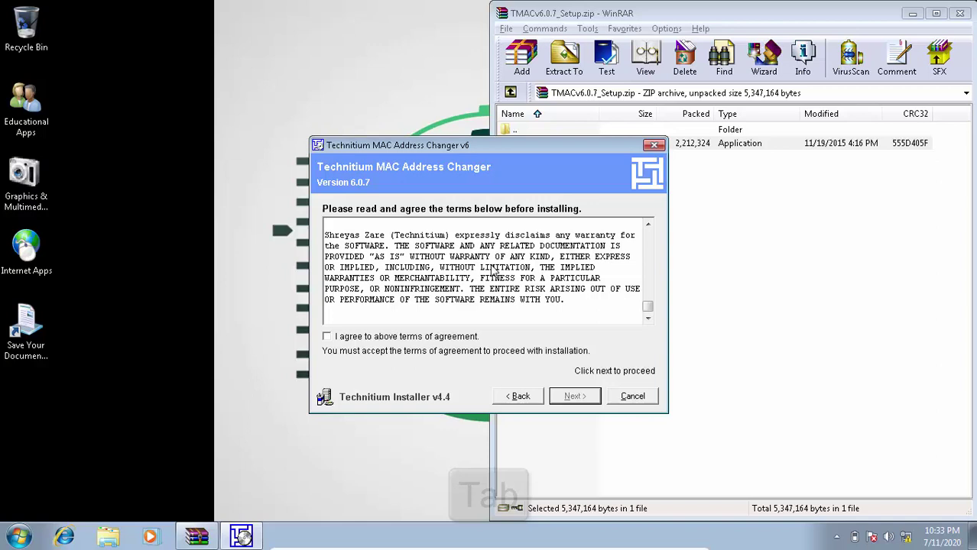
Step: Agree to the license terms and continue the installation
key("Tab")
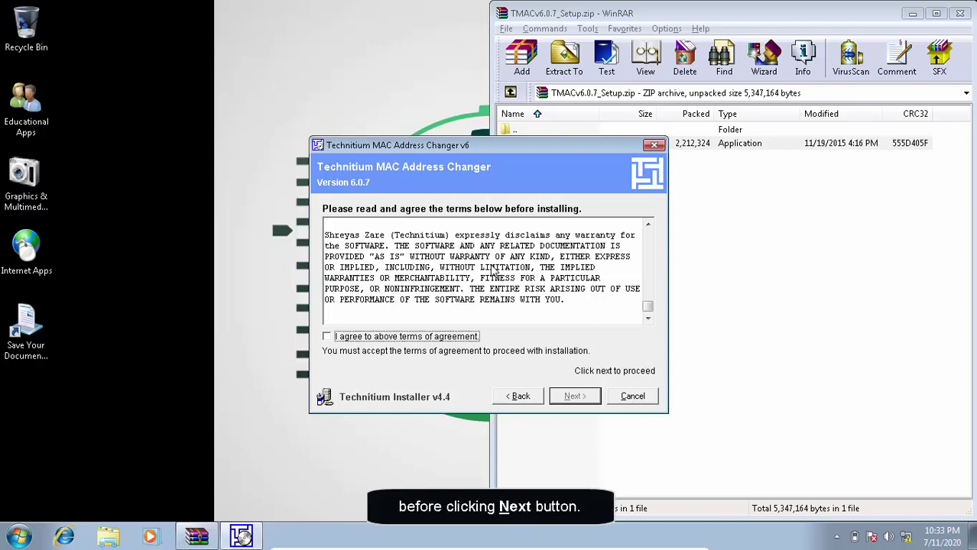
key("space")
key("alt+n")
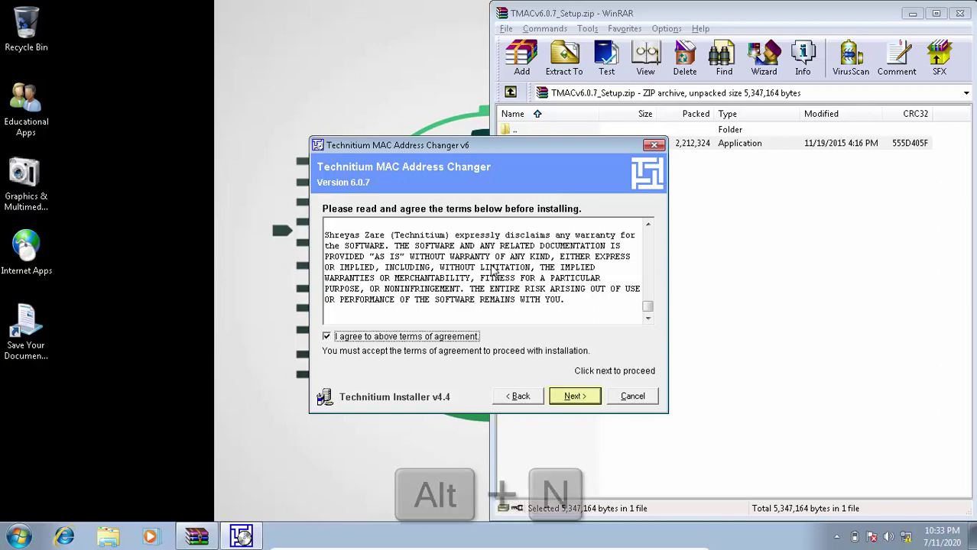
Step: Complete the installation with desktop, Start menu and program group icons for all users, and close the setup archive
key("alt+n")
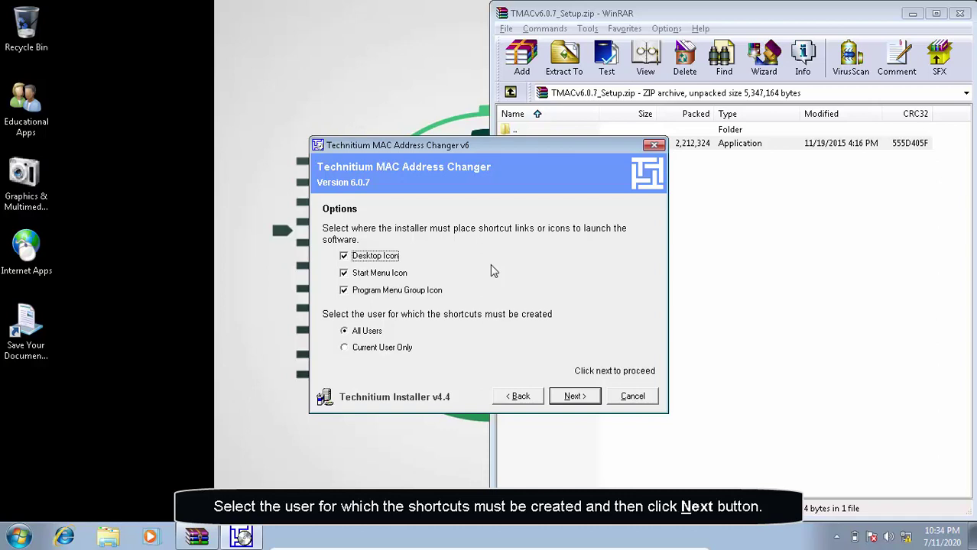
key("alt+n")
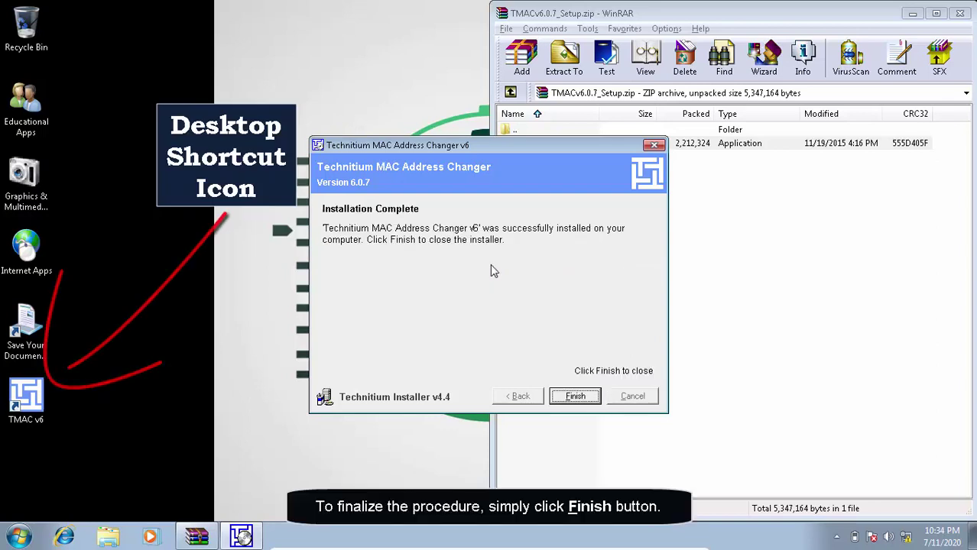
key("Return")
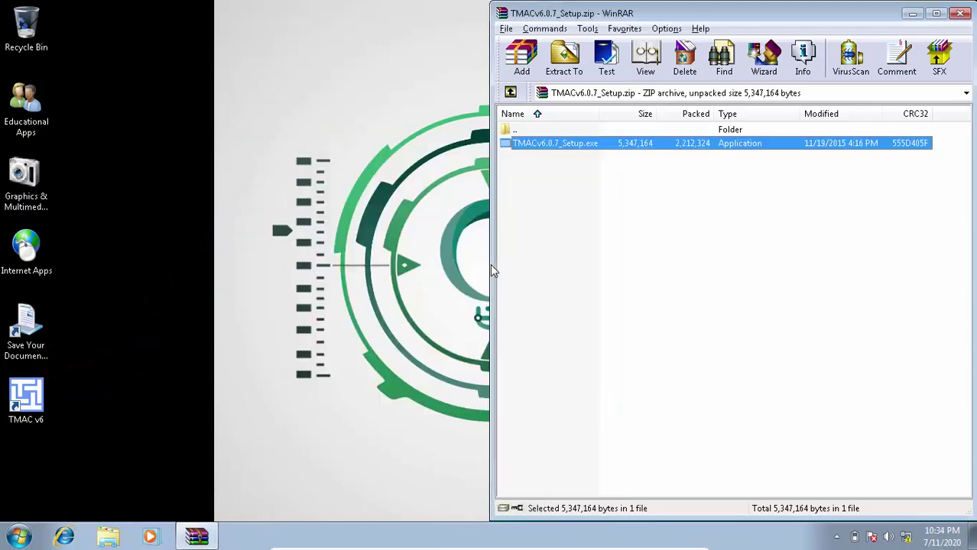
key("alt+F4")
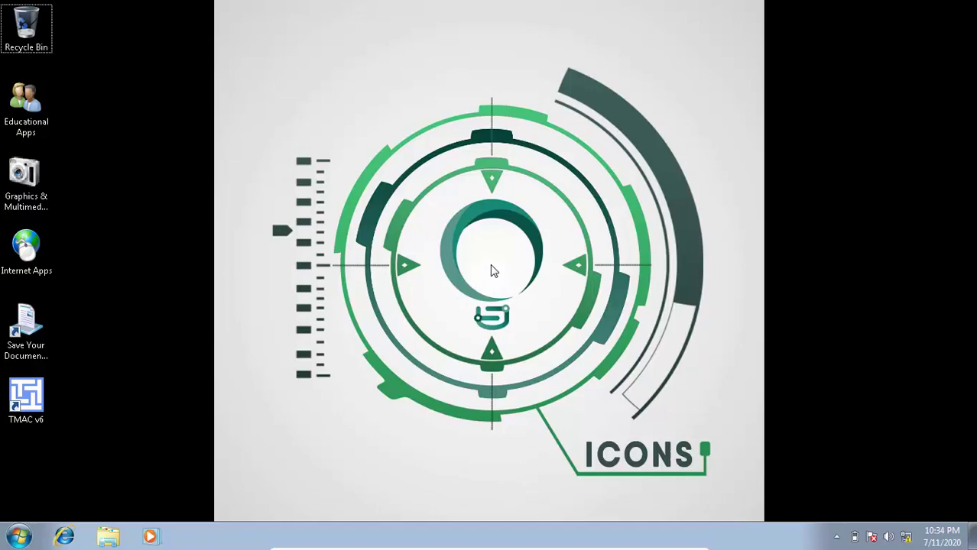
Step: Launch TMAC v6 from the desktop with administrative permission and associate the .tpf preset file type with it
key("End")
key("Return")
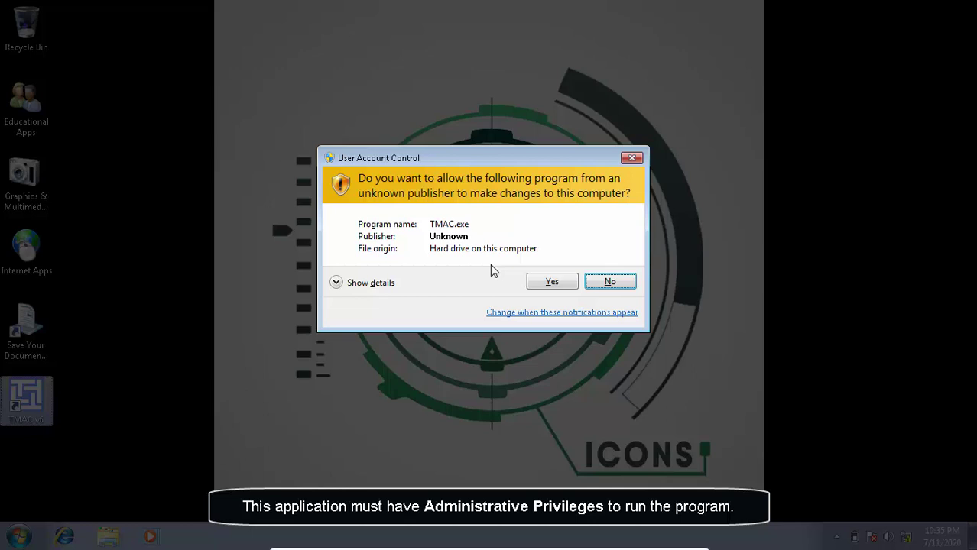
key("alt+y")
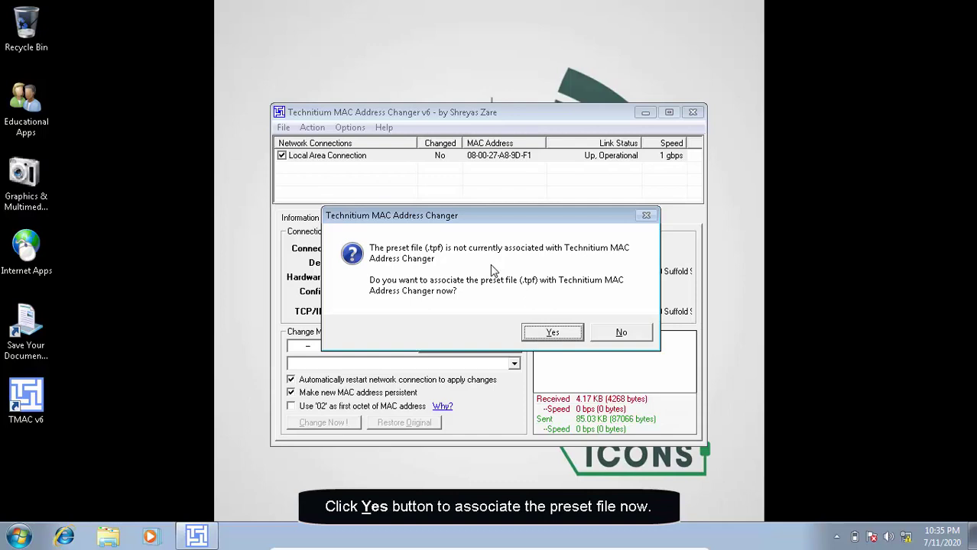
key("alt+y")
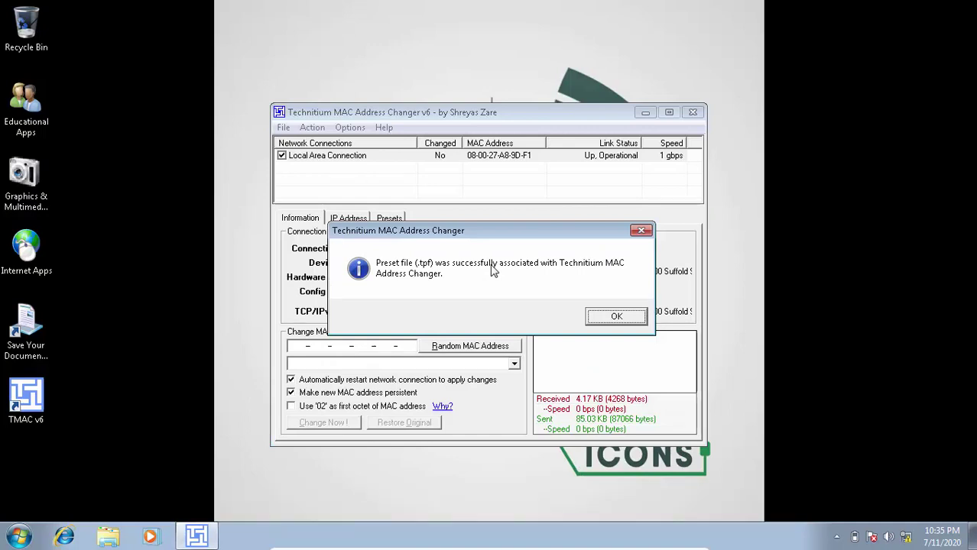
key("Return")
Step: Move the Technitium MAC Address Changer window to the left half of the desktop
key("alt+space")
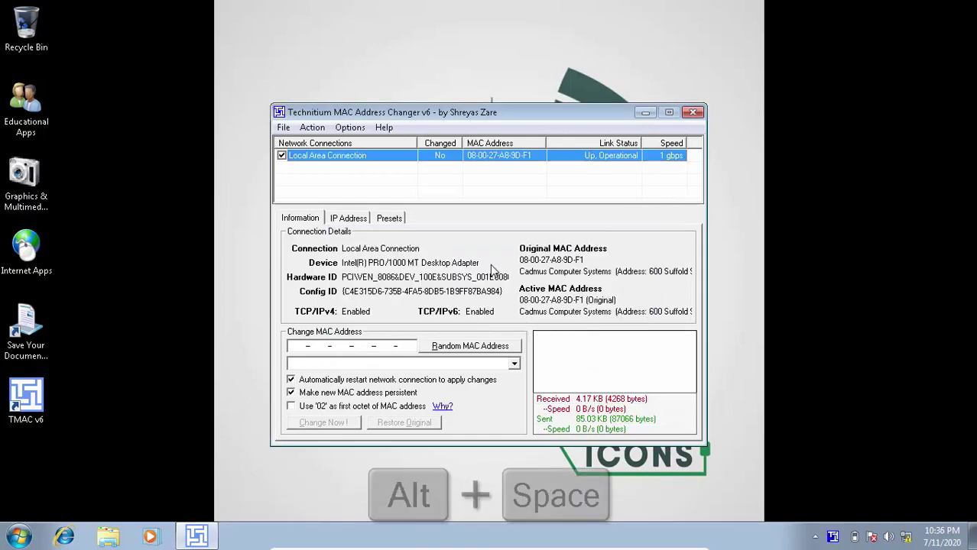
key("m")
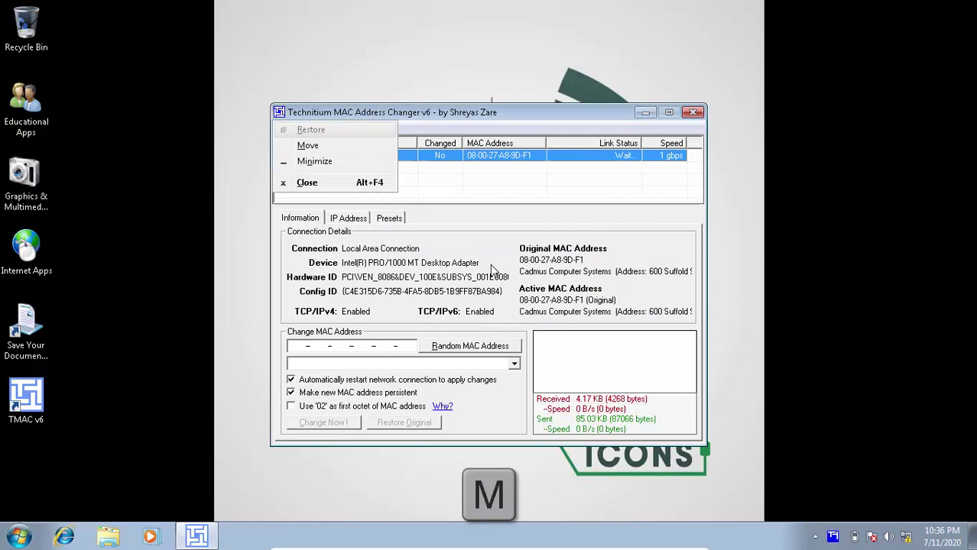
key("Right")
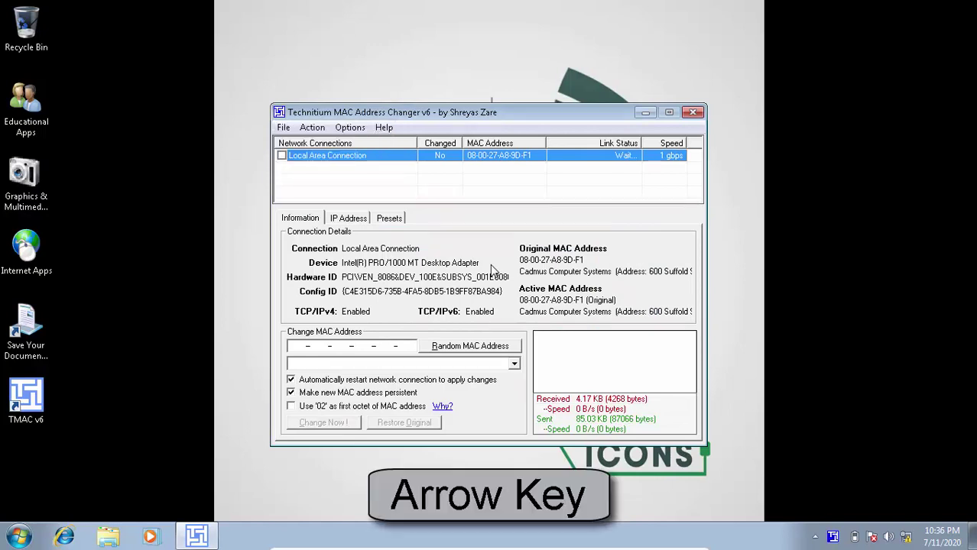
key("Left")
key("Left")
key("Left")
key("Left")
key("Left")
key("Left")
key("Left")
key("Left")
key("Left")
key("Left")
key("Left")
key("Left")
key("Left")
key("Left")
key("Left")
key("Left")
key("Left")
key("Left")
key("Left")
key("Left")
key("Left")
key("Left")
key("Left")
key("Left")
key("Left")
key("Left")
key("Left")
key("Left")
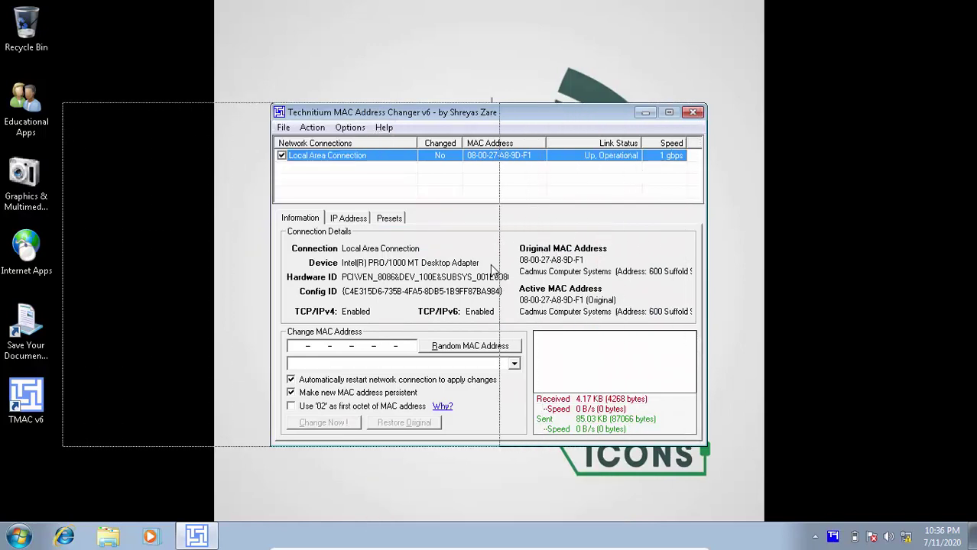
key("Return")
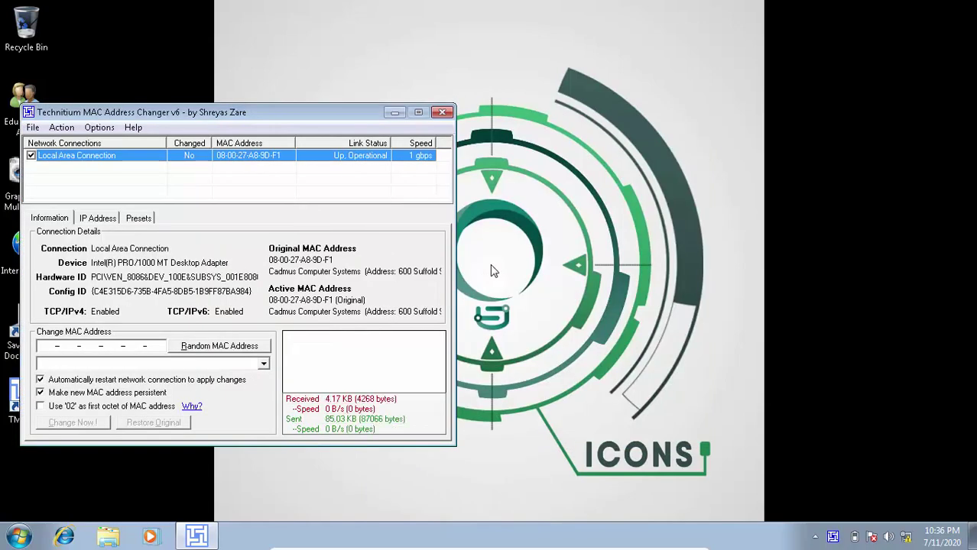
Step: Open a Command Prompt with cmd and snap its window to the right half of the desktop
key("super+r")
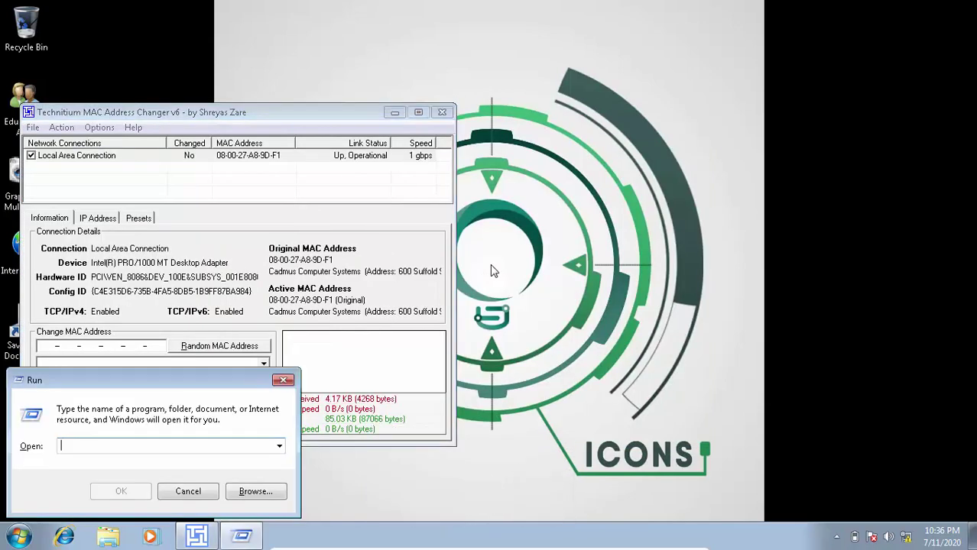
type("cmd")
key("Return")
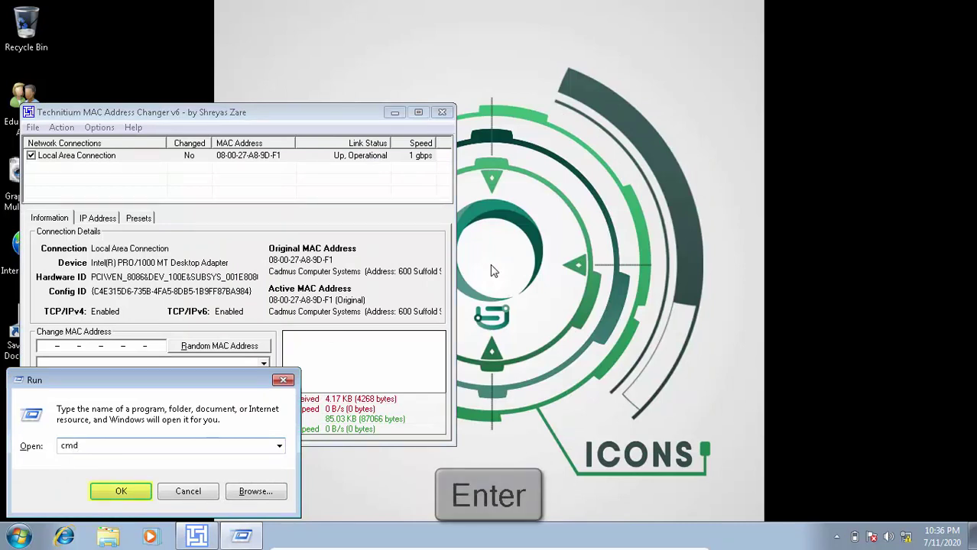
key("super+Right")
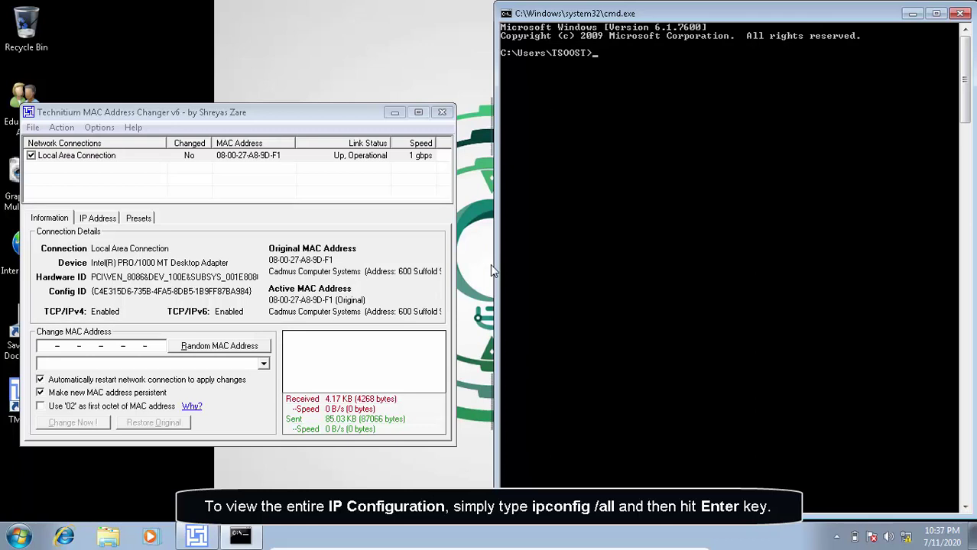
Step: Display the full IP configuration of all adapters with ipconfig /all
type("ipconfig")
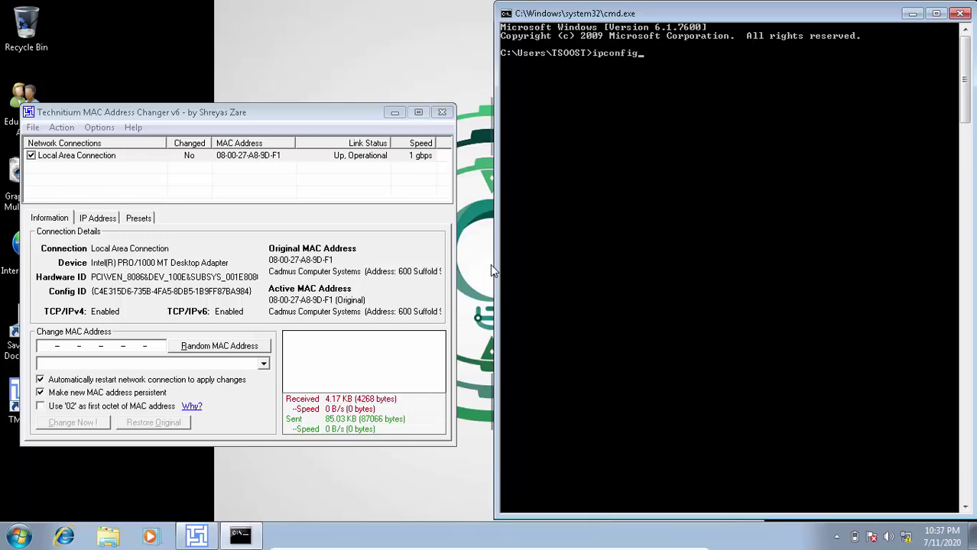
type(" /all")
key("Return")
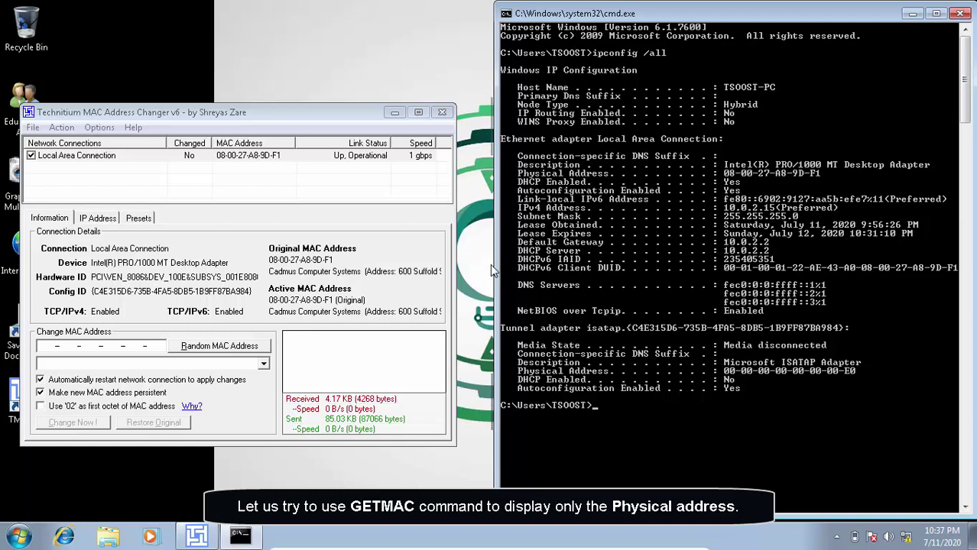
Step: Display only the network adapters' physical addresses with getmac
type("getma")
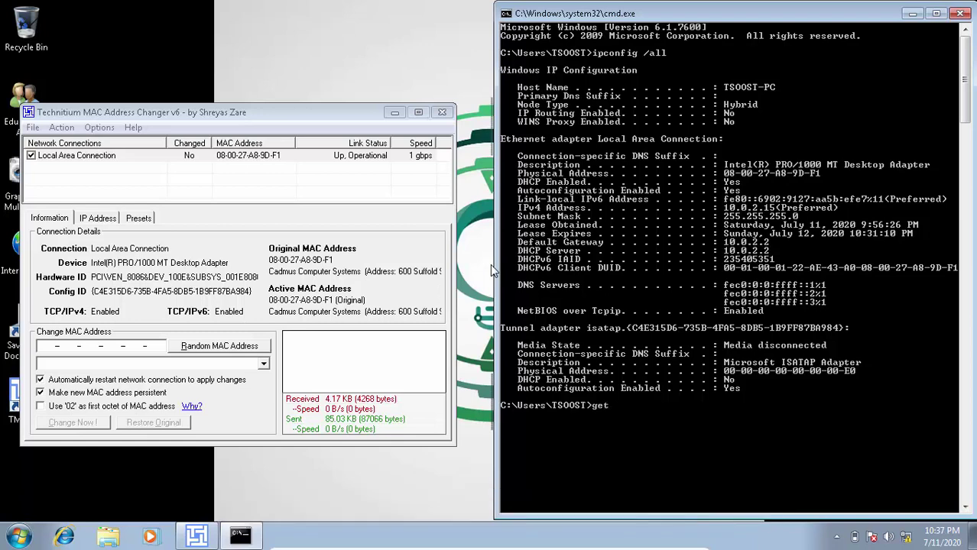
type("c")
key("Return")
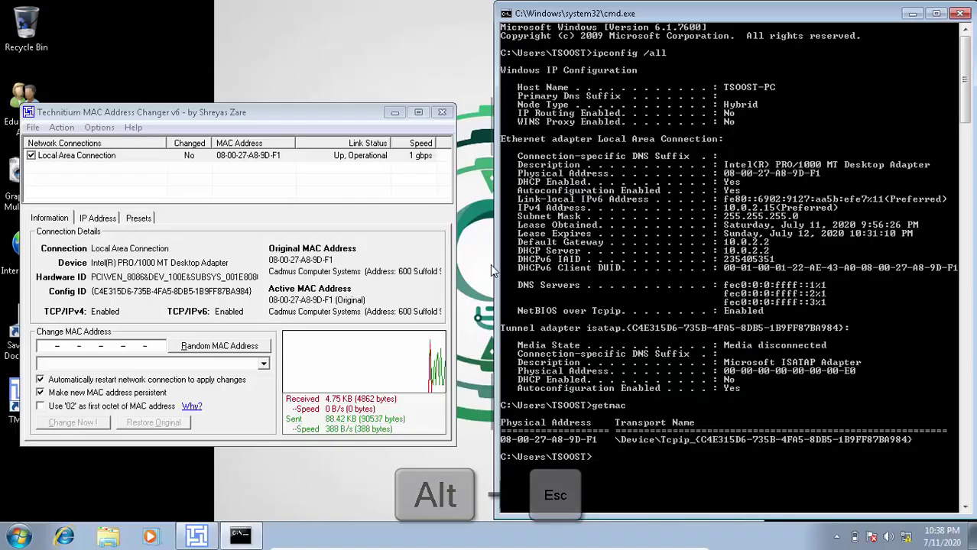
Step: In Technitium MAC Address Changer, generate a random MAC address for Local Area Connection, apply it and dismiss the notice
key("alt+Tab")
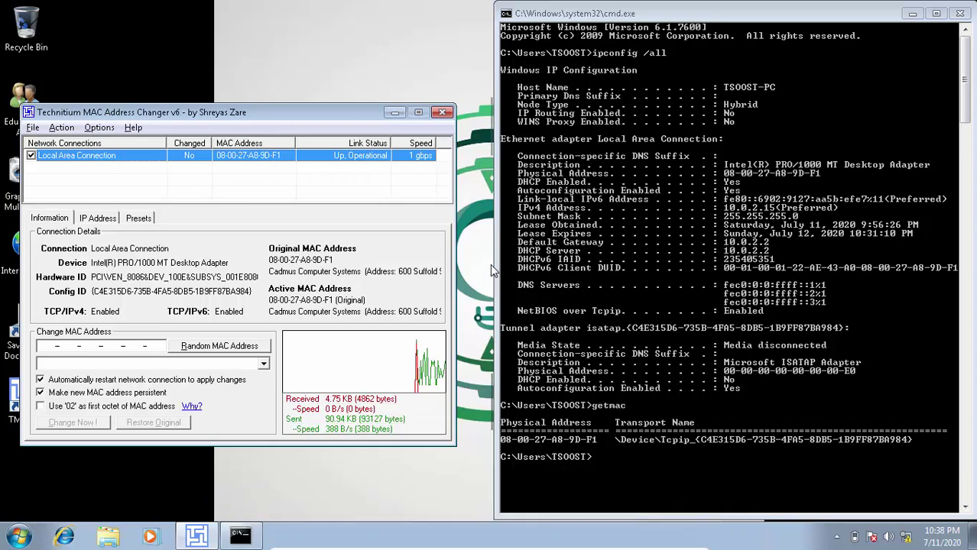
key("alt+r")
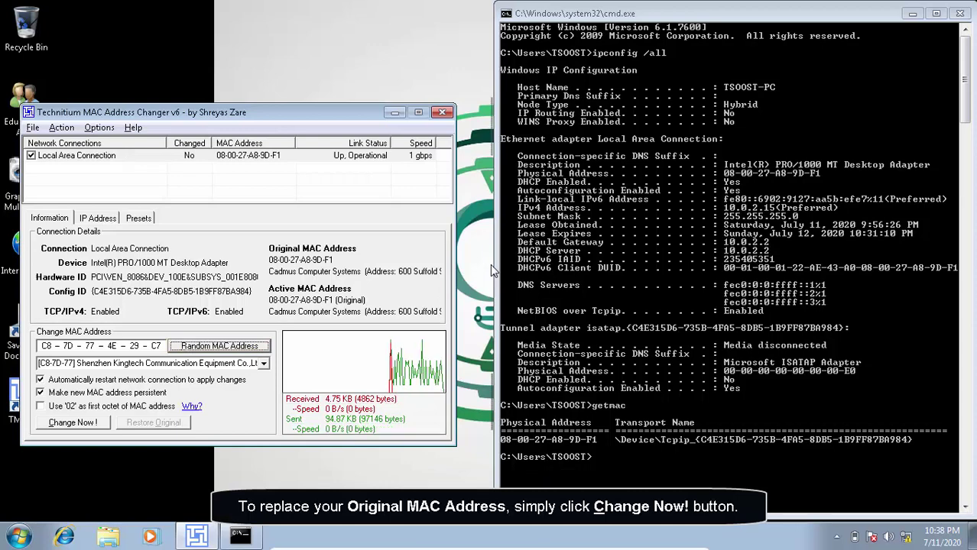
key("alt+c")
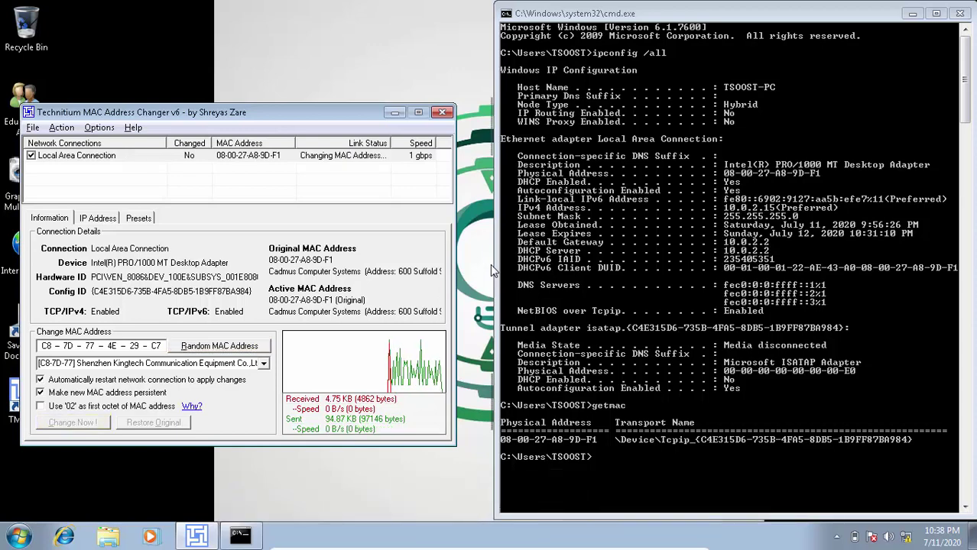
key("space")
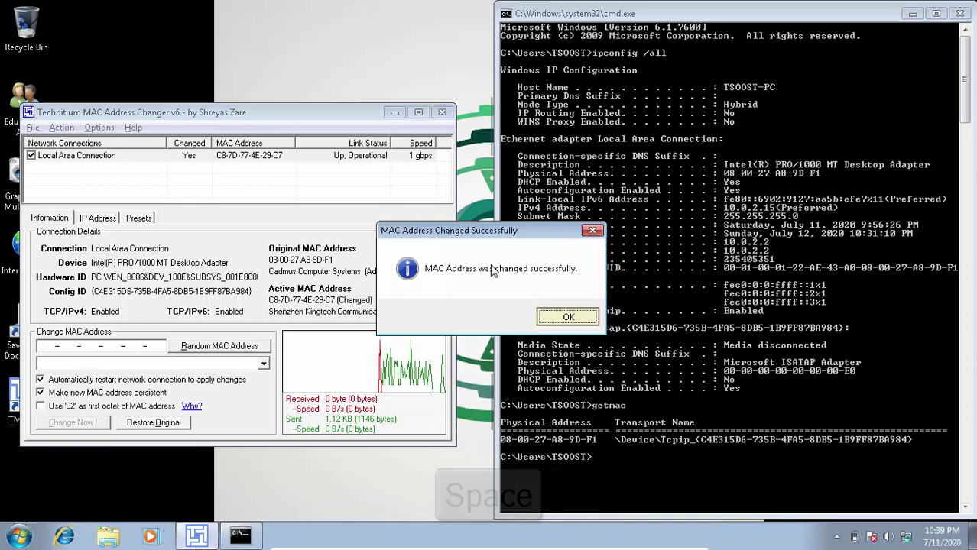
Step: Switch to the Command Prompt and check the changed adapter's full IP configuration with ipconfig /all
key("alt+Escape")
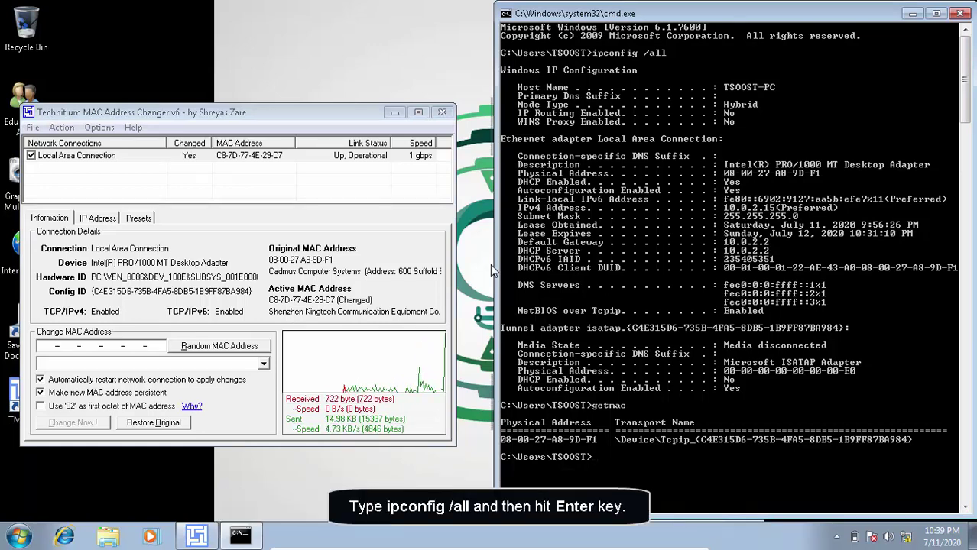
type("i")
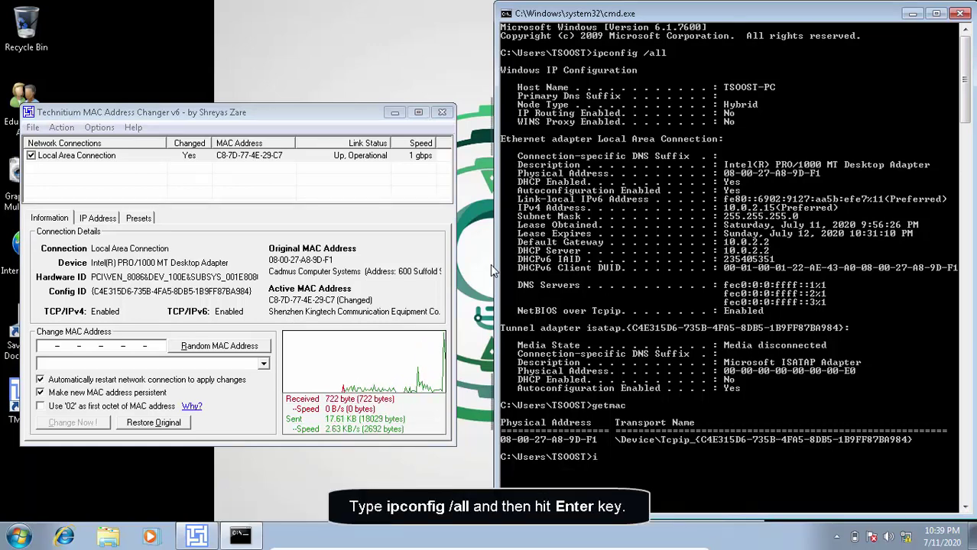
type("pconfig")
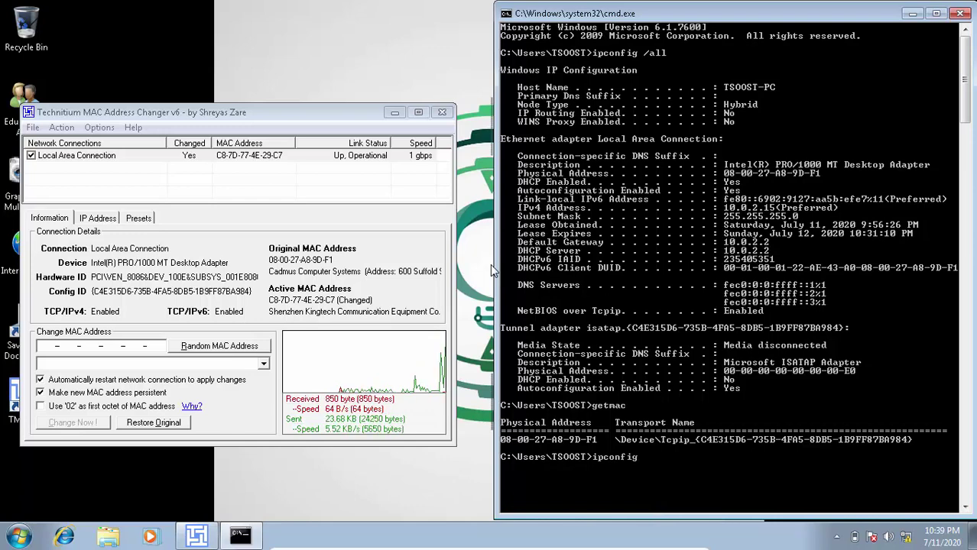
type(" /all")
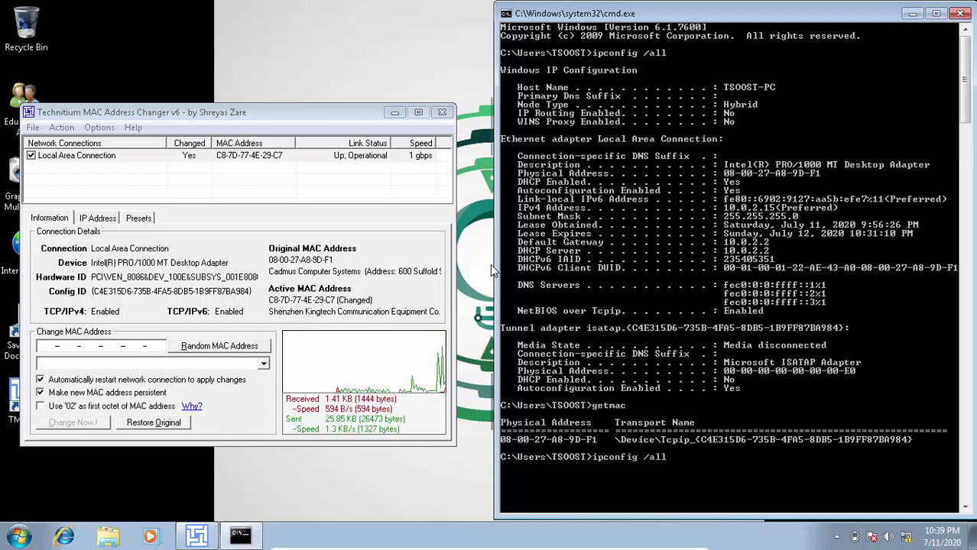
key("Return")
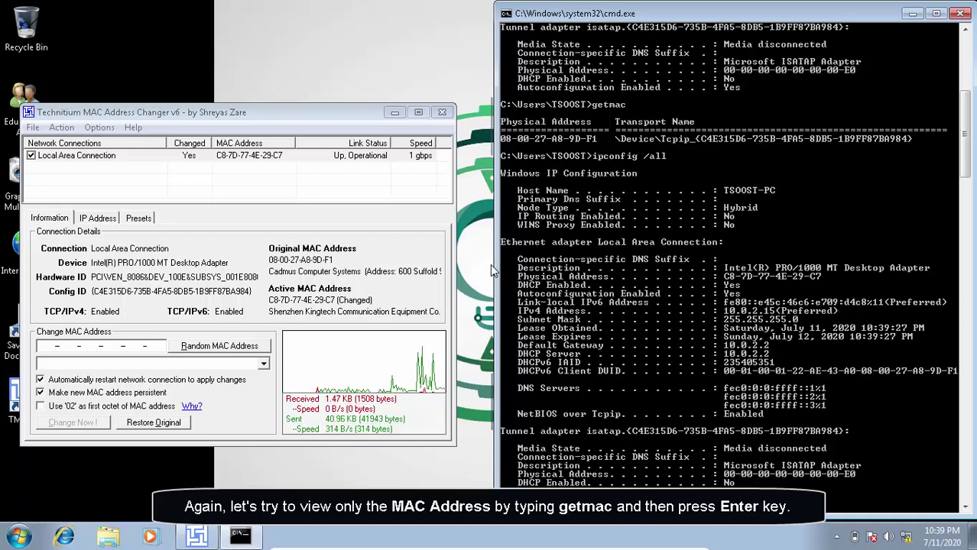
Step: List only the physical addresses with getmac to check the changed MAC address
type("g")
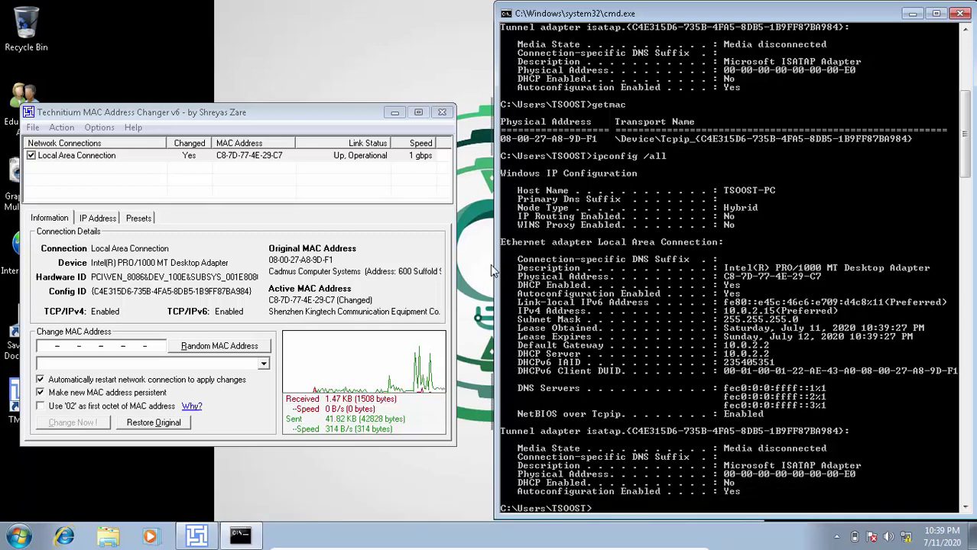
type("et")
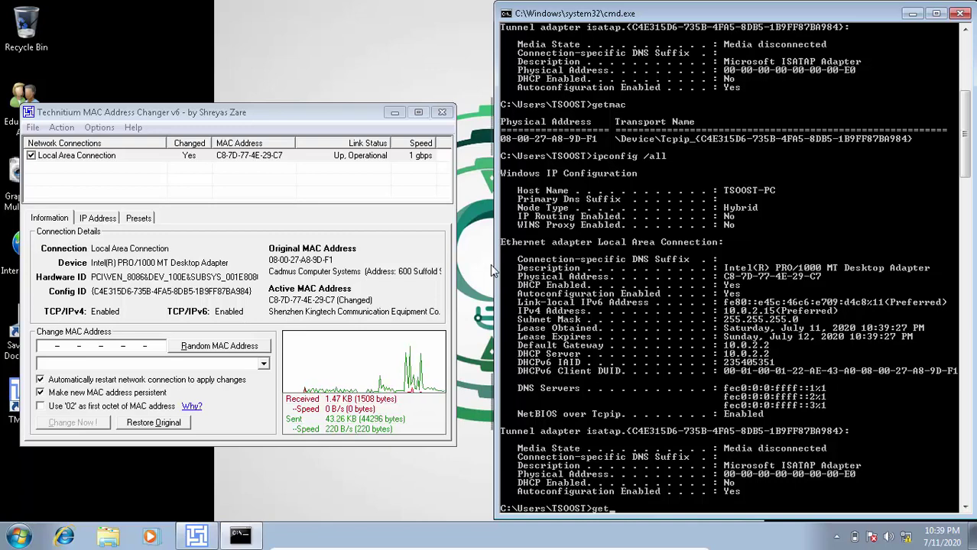
type("mac")
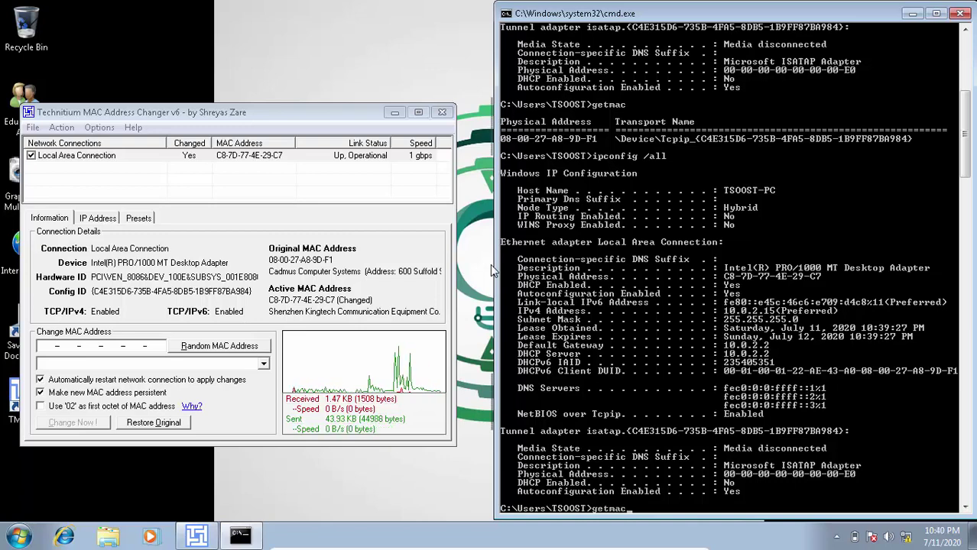
key("Return")
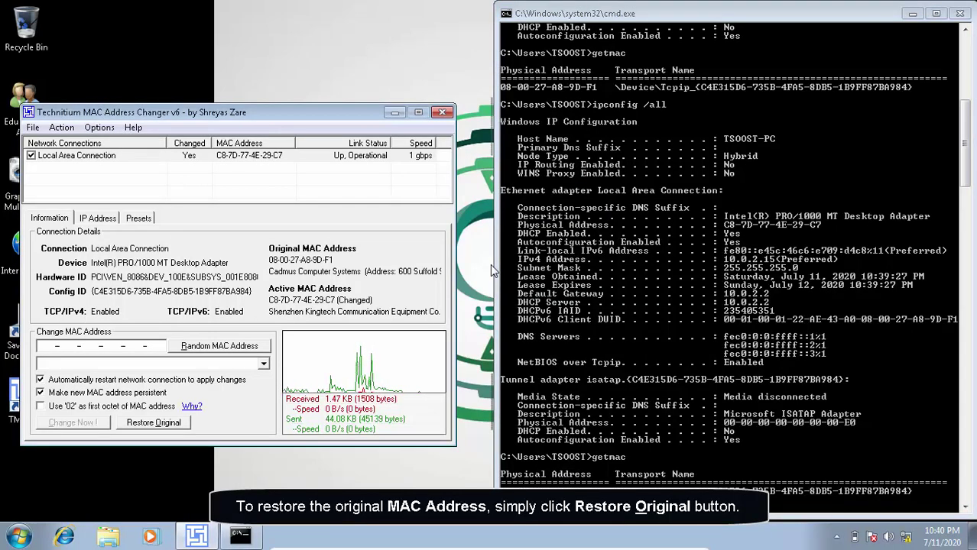
Step: Restore the original MAC address of Local Area Connection in Technitium MAC Address Changer and dismiss the notice
key("alt+o")
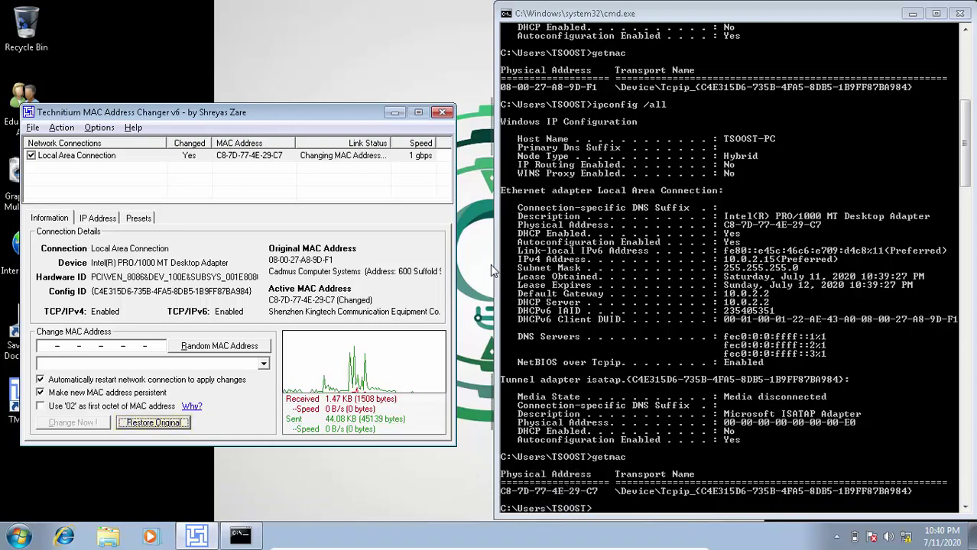
key("space")
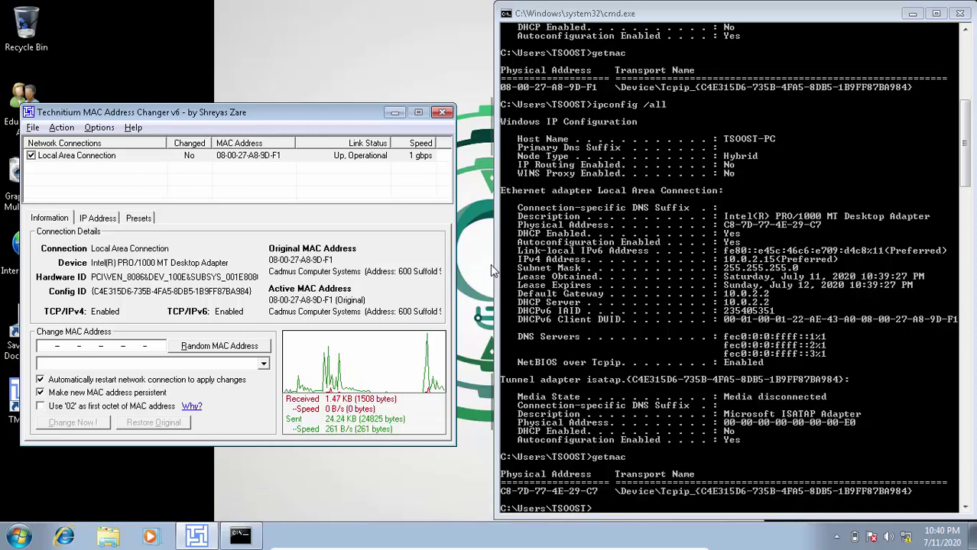
Step: Return to the Command Prompt and check the restored adapter's full IP configuration with ipconfig /all
key("alt+Escape")
key("alt+Escape")
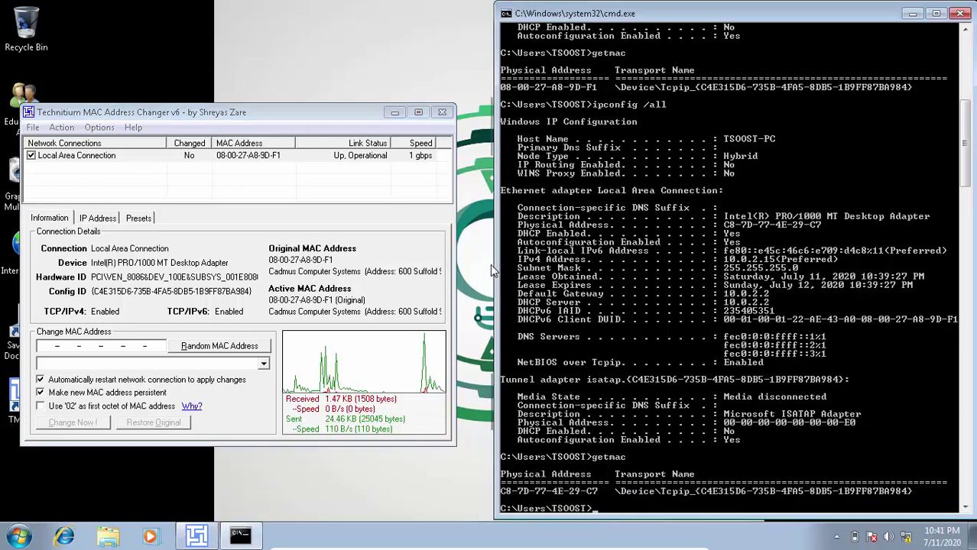
type("ipco")
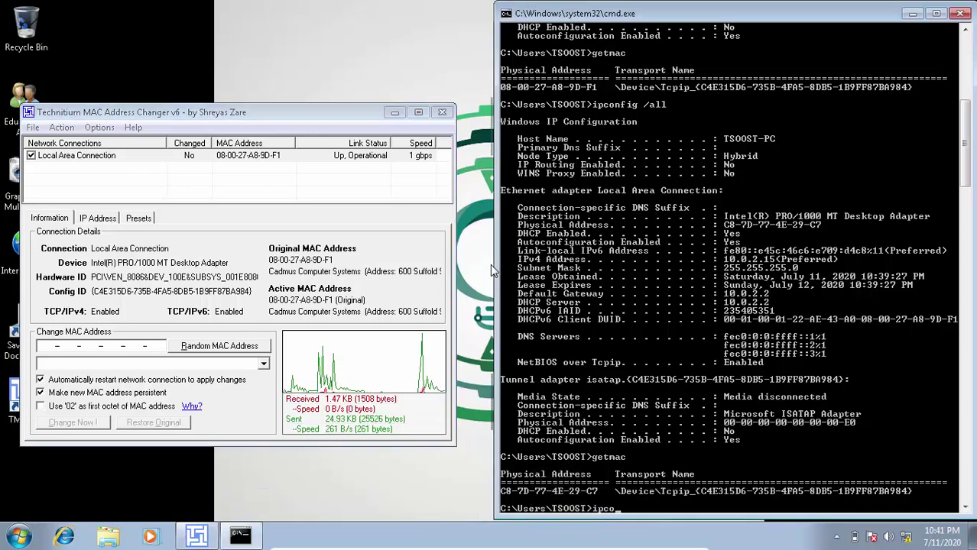
type("nfig /")
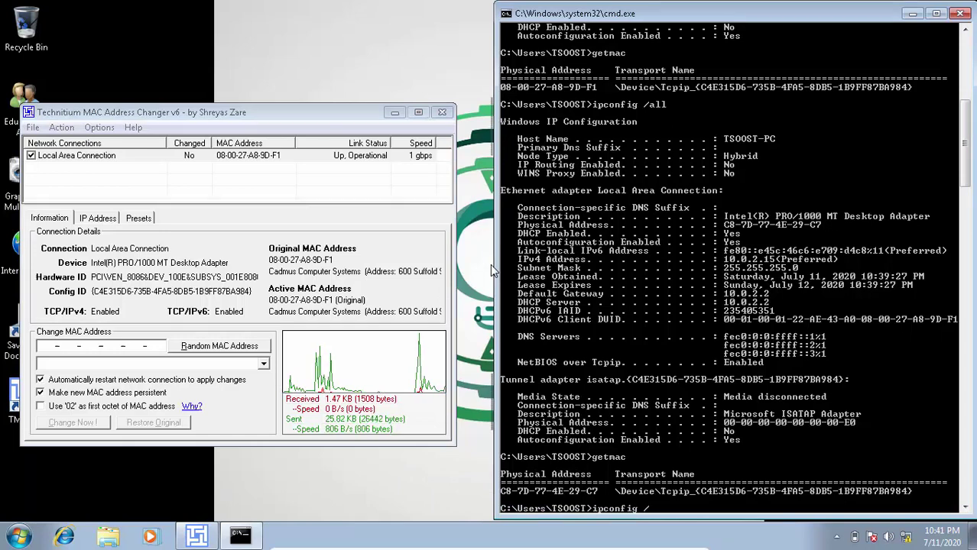
type("all")
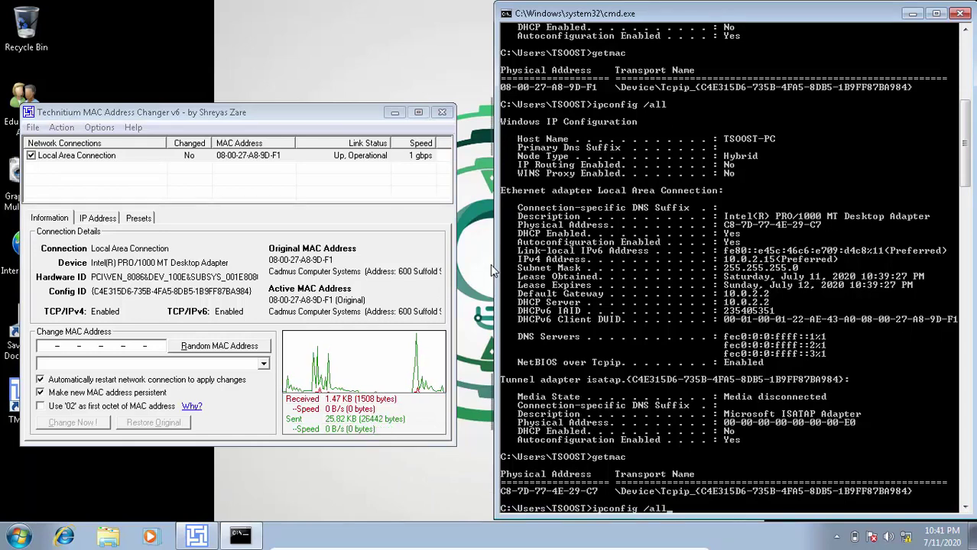
key("Return")
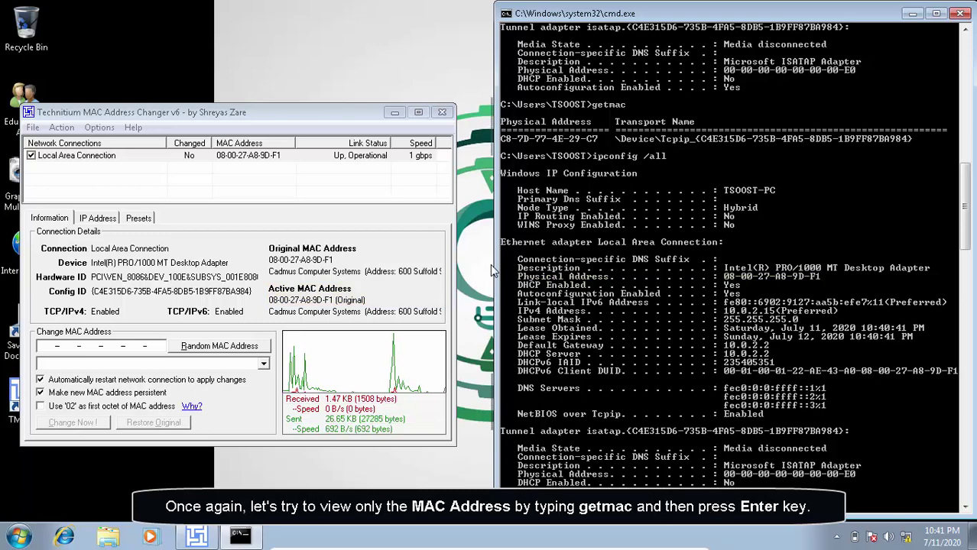
Step: List only the physical addresses with getmac to check the restored MAC address
type("getma")
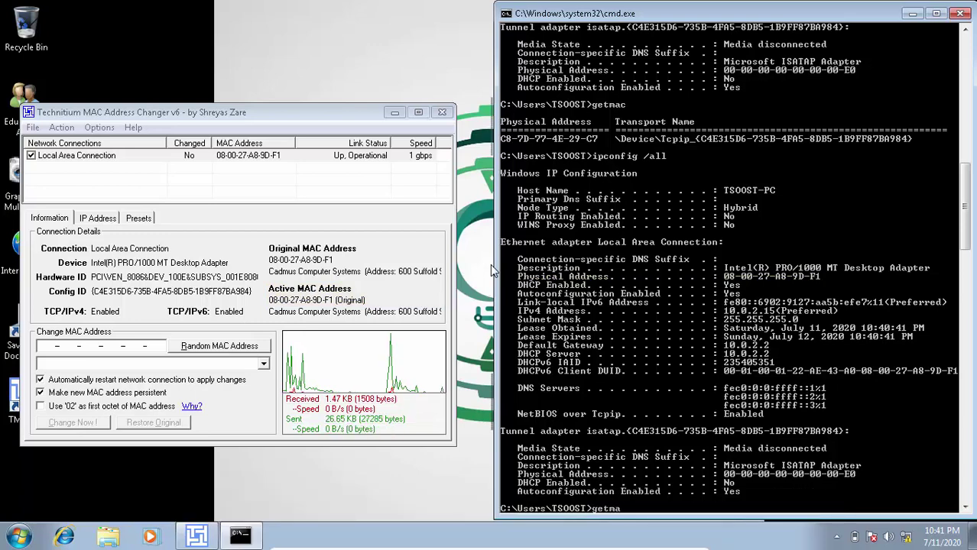
type("c")
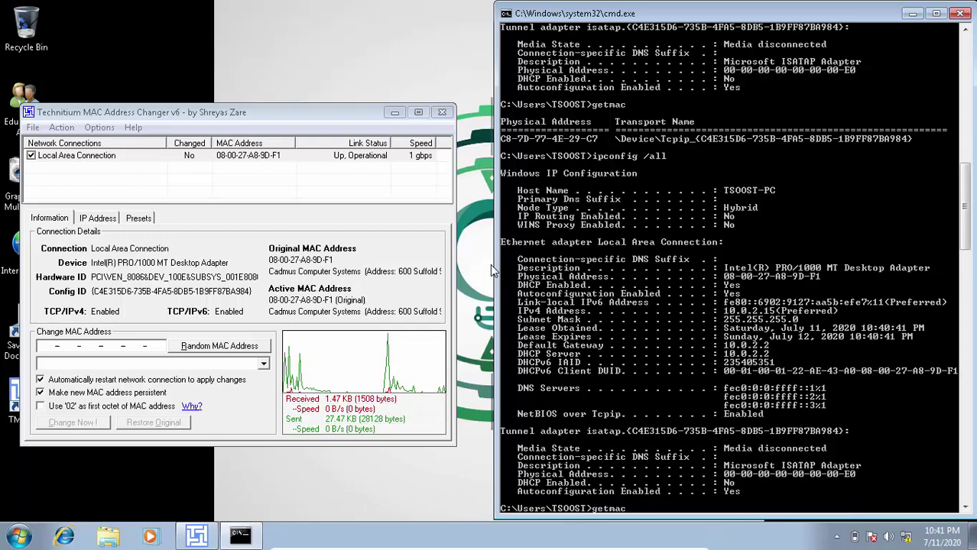
key("Return")
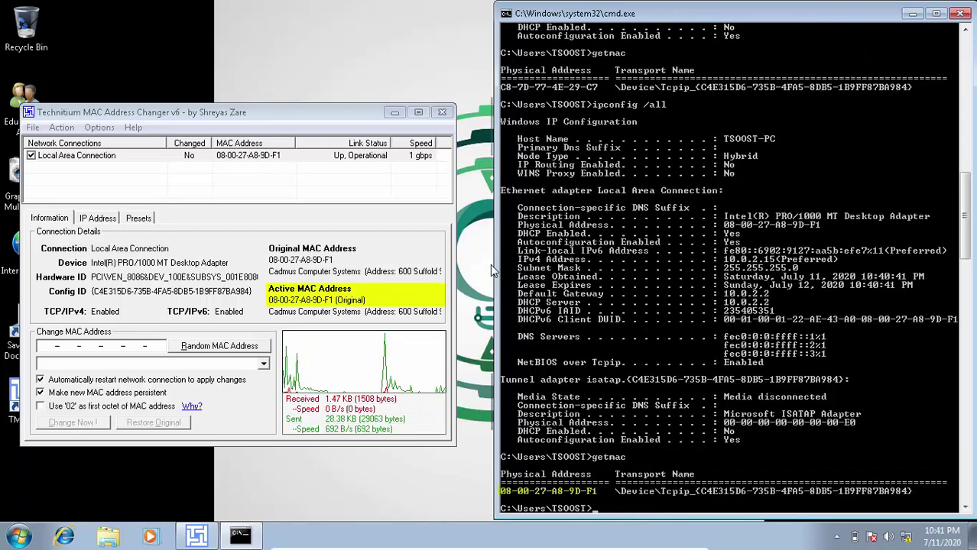